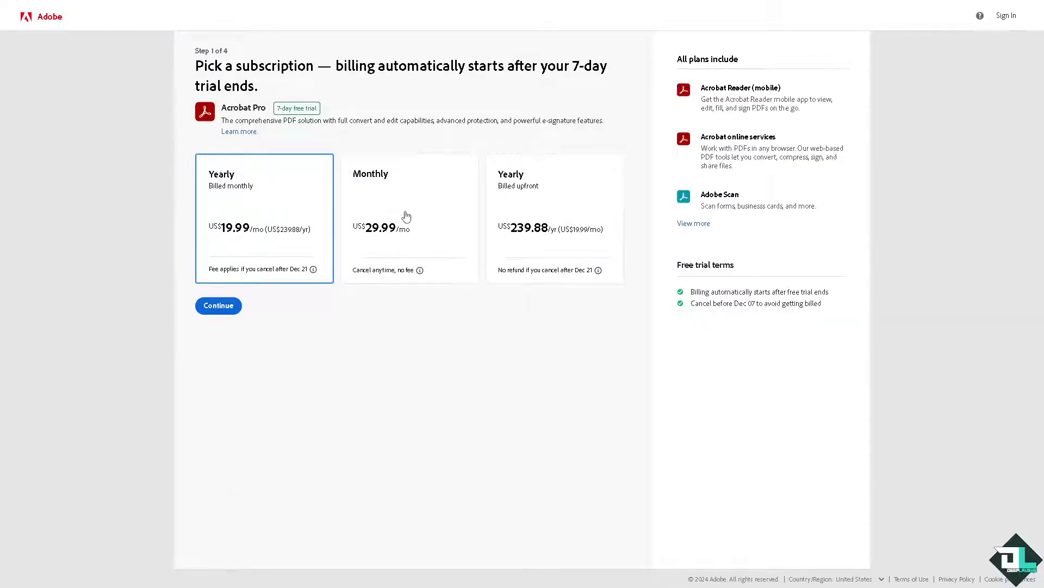
Select the yearly billed-upfront Acrobat Pro trial plan and continue with it
{"action": "left_click", "coordinate": [404, 217]}
{"action": "left_click", "coordinate": [543, 199]}
{"action": "left_click", "coordinate": [218, 306]}
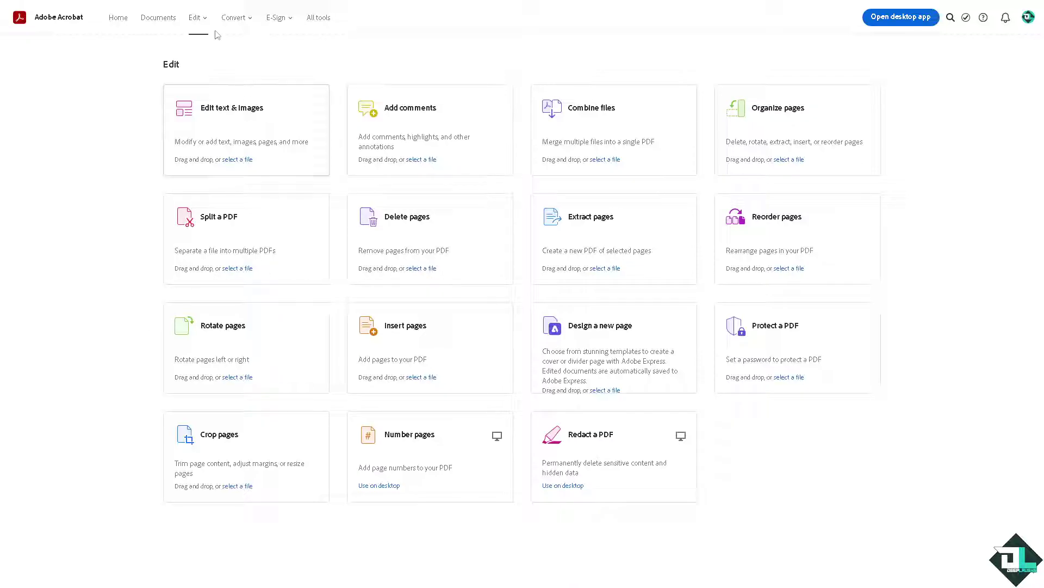
Open Edit text & images and look through Adobe documents and Recent files for the thumbnail PDF
{"action": "left_click", "coordinate": [193, 23]}
{"action": "left_click", "coordinate": [239, 162]}
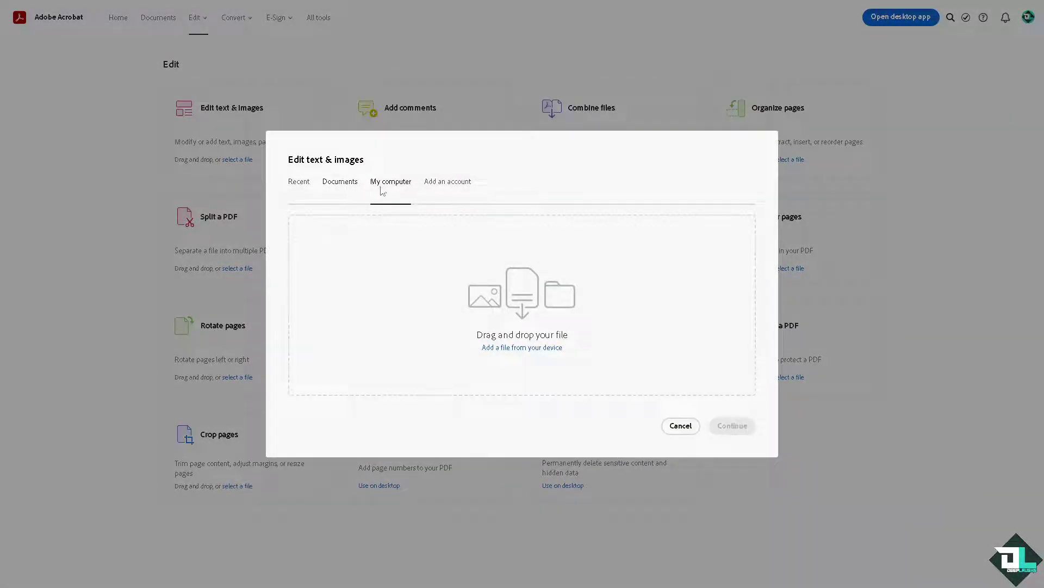
{"action": "left_click", "coordinate": [345, 187]}
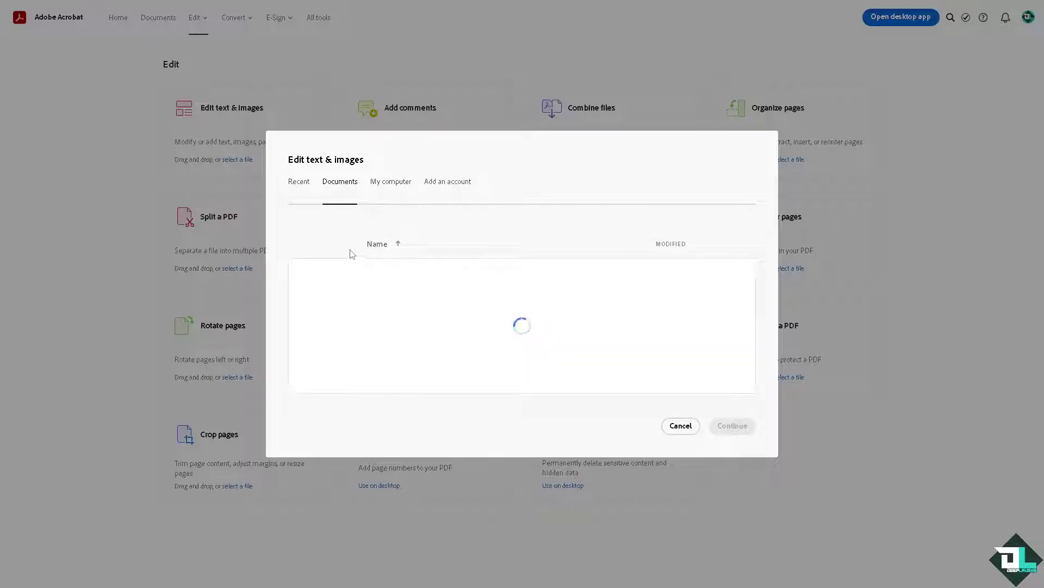
{"action": "left_click", "coordinate": [306, 187]}
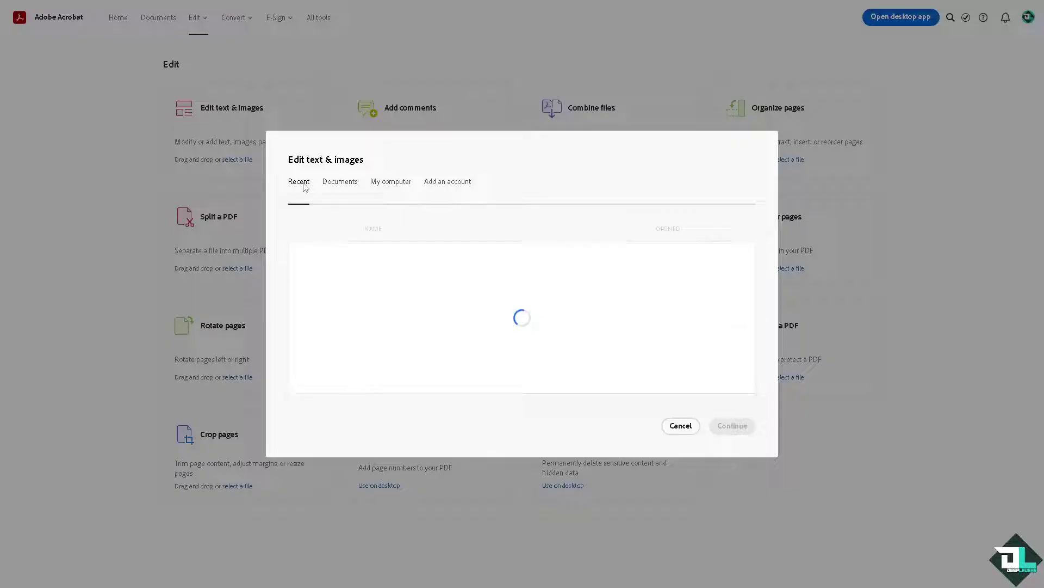
{"action": "left_click", "coordinate": [441, 185]}
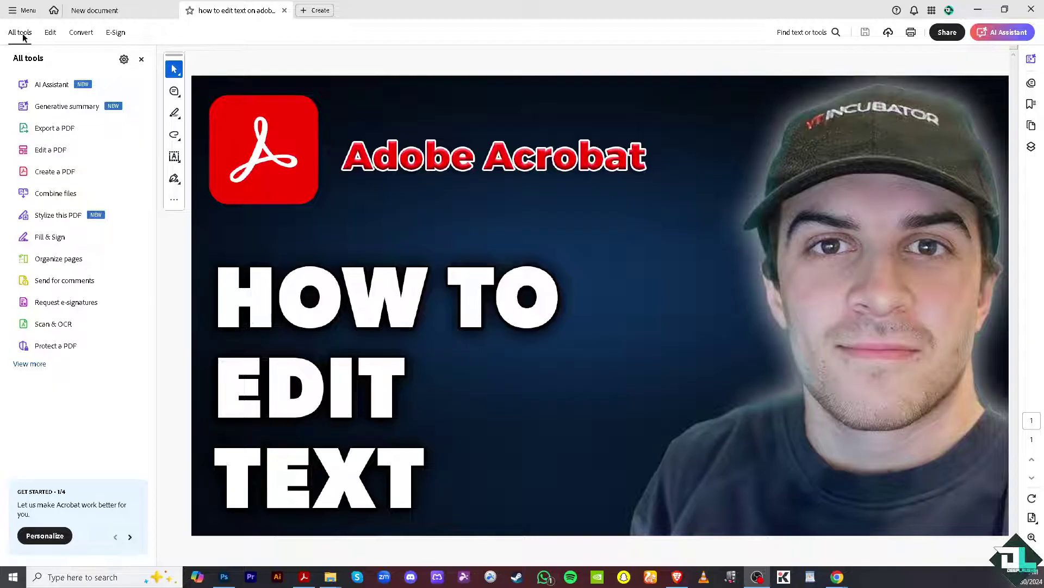
Switch the PDF to Edit mode, choose Add Text, and set font size to 30
{"action": "left_click", "coordinate": [50, 33]}
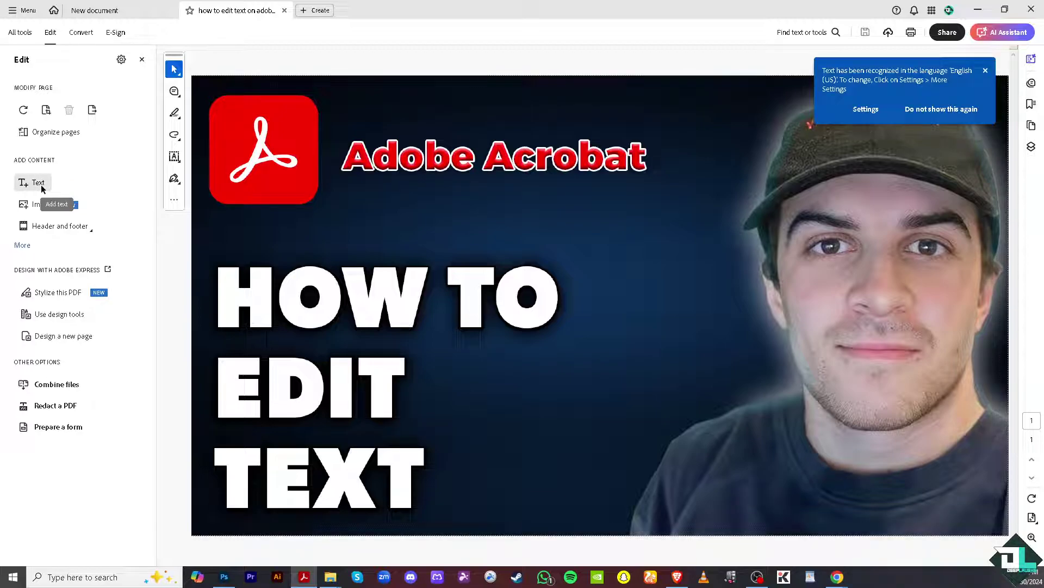
{"action": "left_click", "coordinate": [40, 184]}
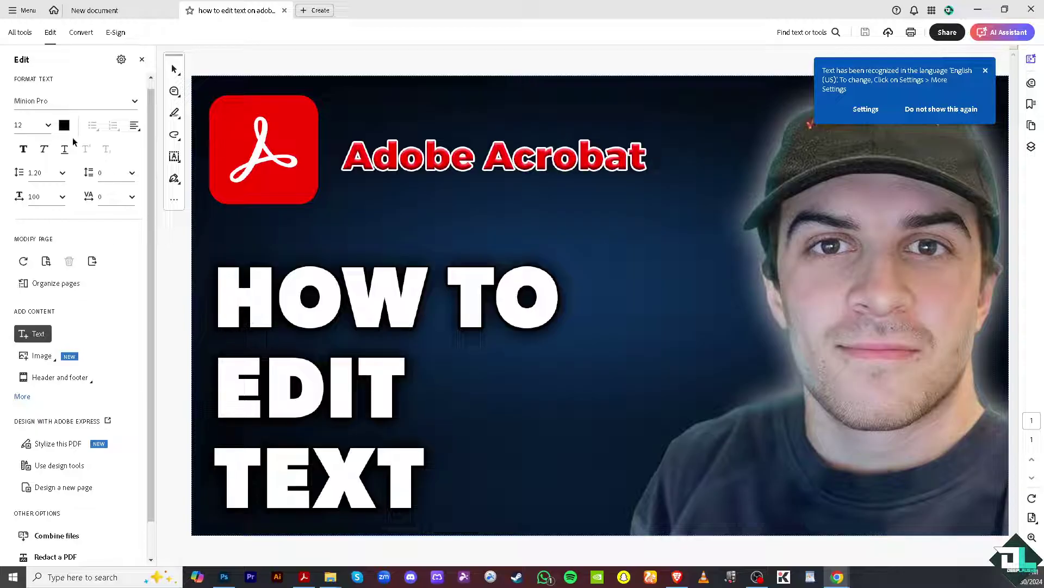
{"action": "left_click", "coordinate": [48, 127]}
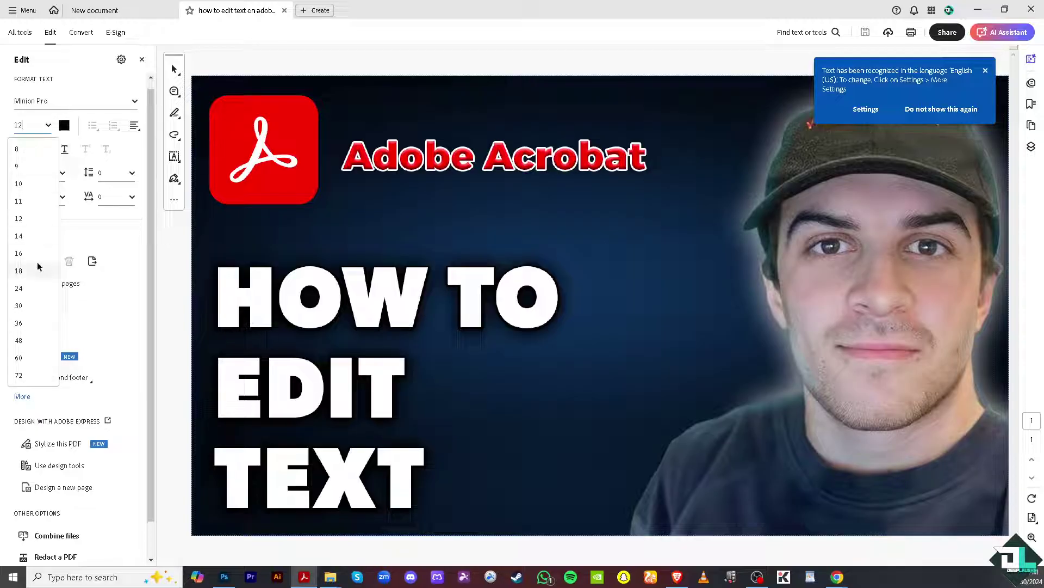
{"action": "left_click", "coordinate": [32, 305]}
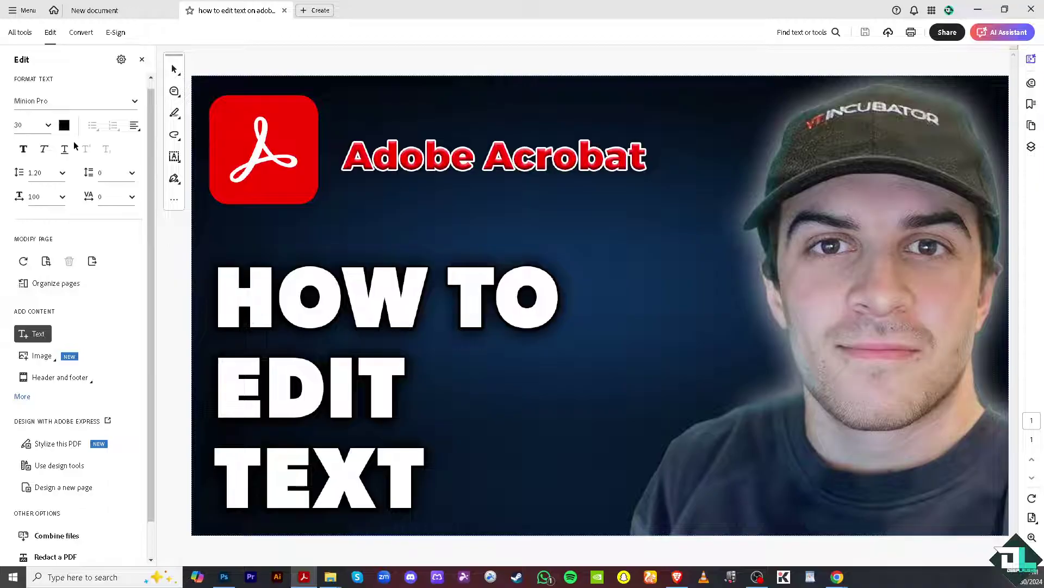
Paste 'How to Edit Text on Adobe Acrobat' into a new text box above the title and widen it
{"action": "left_click", "coordinate": [424, 229]}
{"action": "type", "text": "How to Edit Text on Adobe Acrobat"}
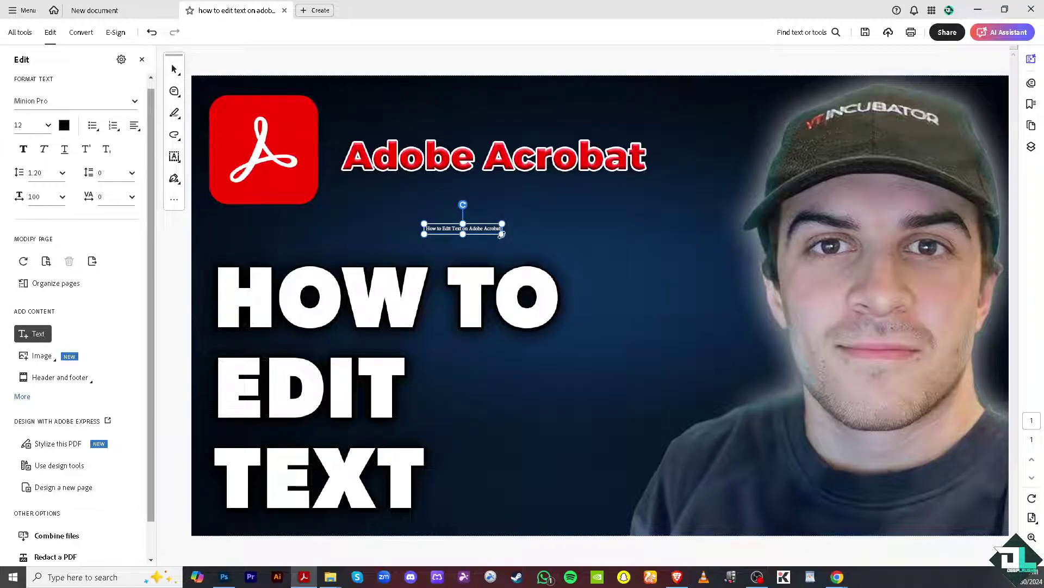
{"action": "left_click_drag", "start_coordinate": [503, 223], "coordinate": [735, 196]}
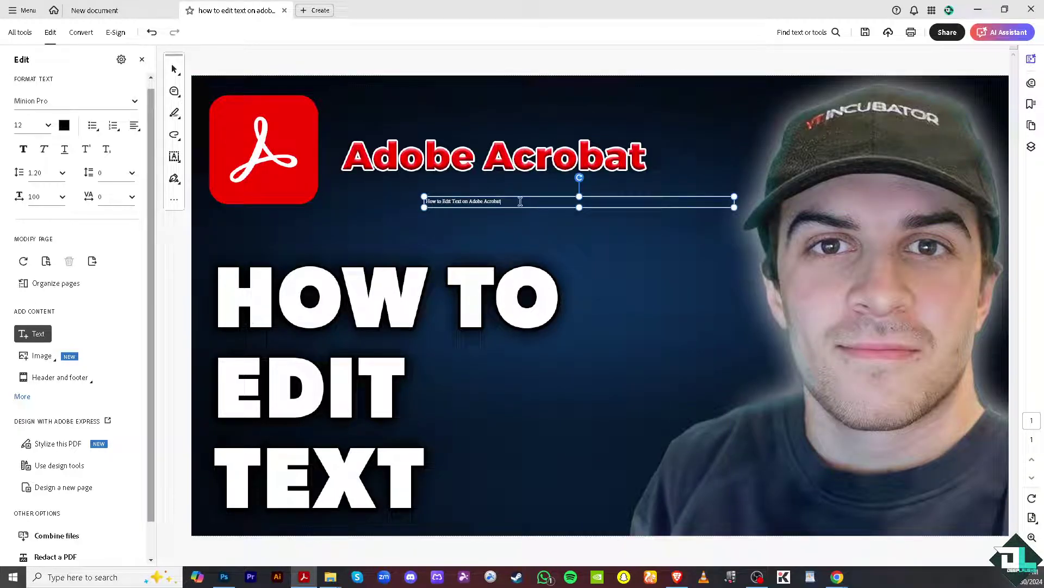
Enlarge the new title text to 72 pt and reselect its text box
{"action": "key", "text": "ctrl+a"}
{"action": "left_click", "coordinate": [47, 127]}
{"action": "left_click", "coordinate": [47, 127]}
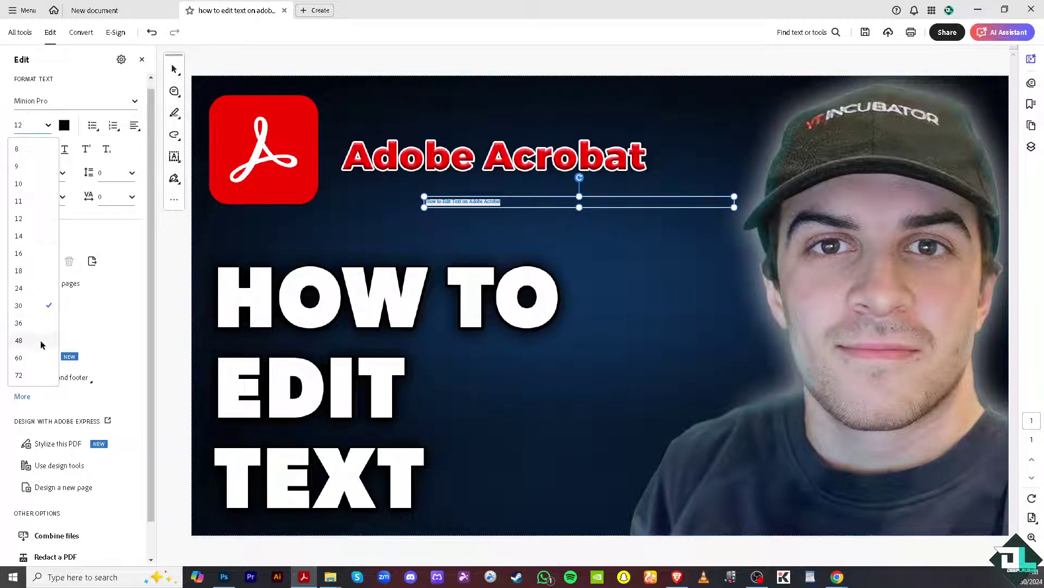
{"action": "left_click", "coordinate": [22, 374]}
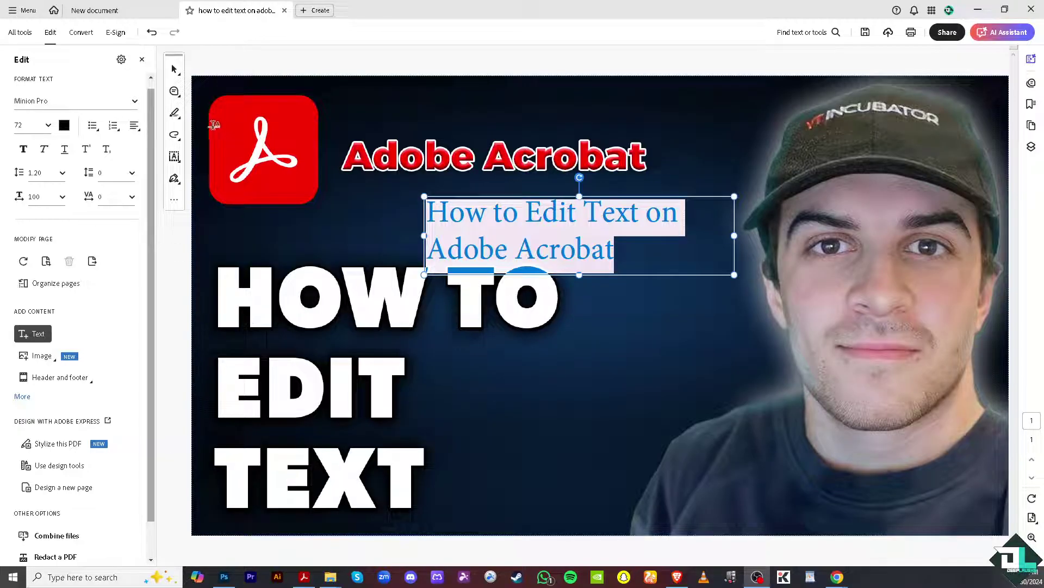
{"action": "left_click", "coordinate": [175, 69]}
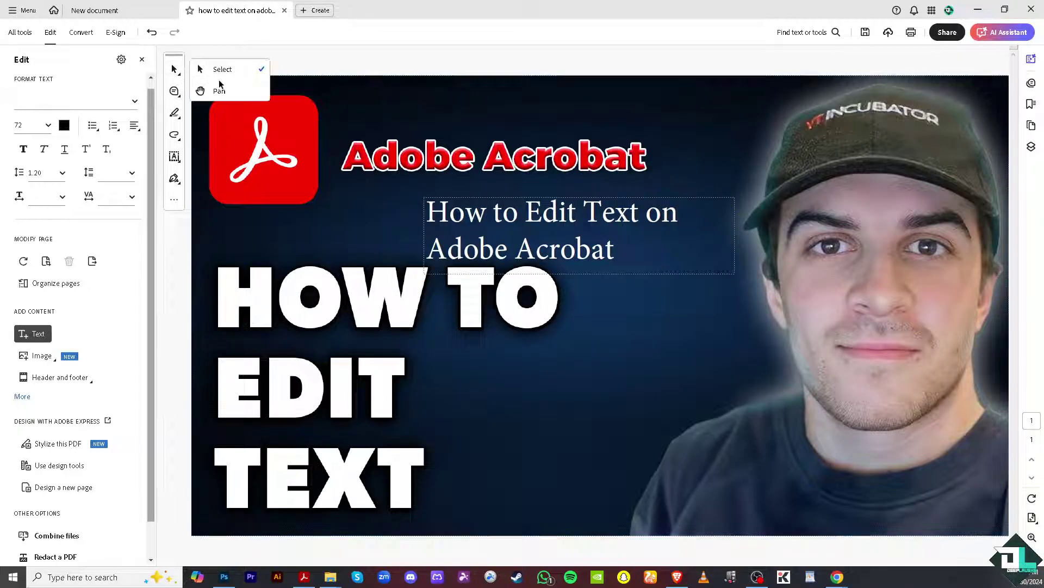
{"action": "left_click", "coordinate": [499, 215]}
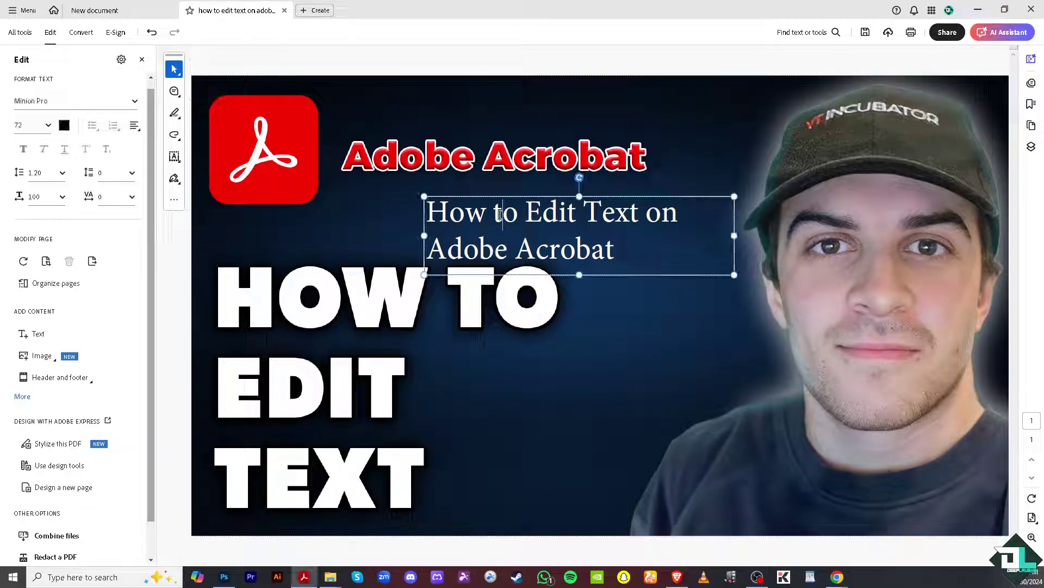
Change the title's font to Yu Gothic, after briefly trying Adobe Arabic
{"action": "key", "text": "ctrl+a"}
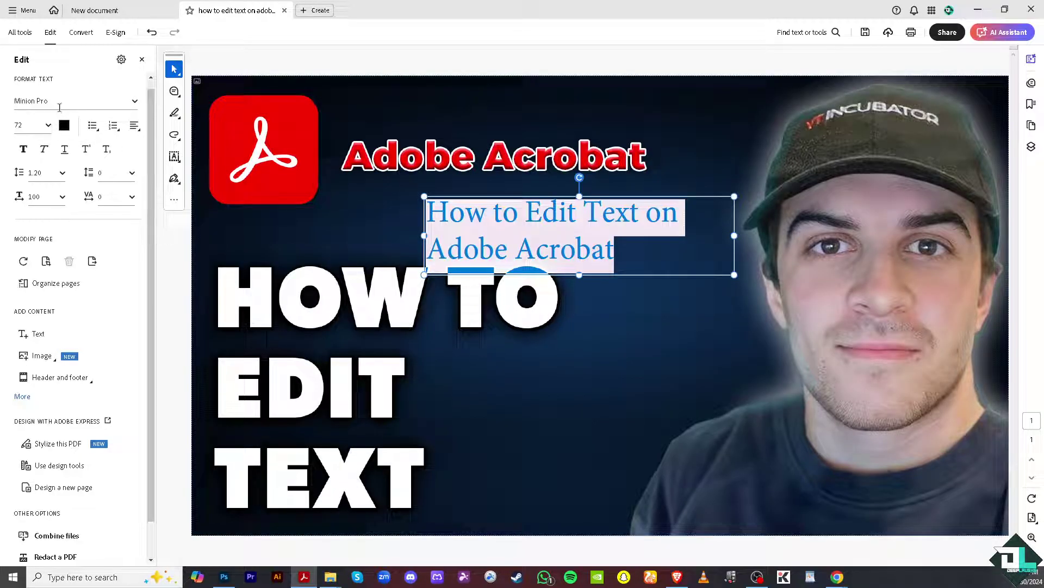
{"action": "left_click", "coordinate": [134, 101]}
{"action": "left_click", "coordinate": [52, 128]}
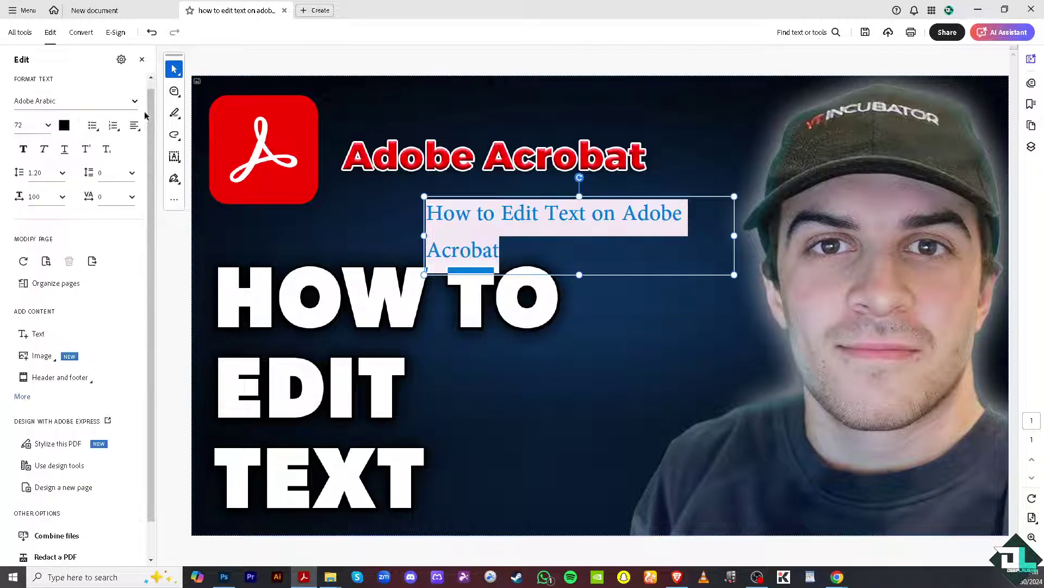
{"action": "left_click", "coordinate": [134, 102]}
{"action": "scroll", "coordinate": [66, 435], "scroll_direction": "down", "scroll_amount": 20}
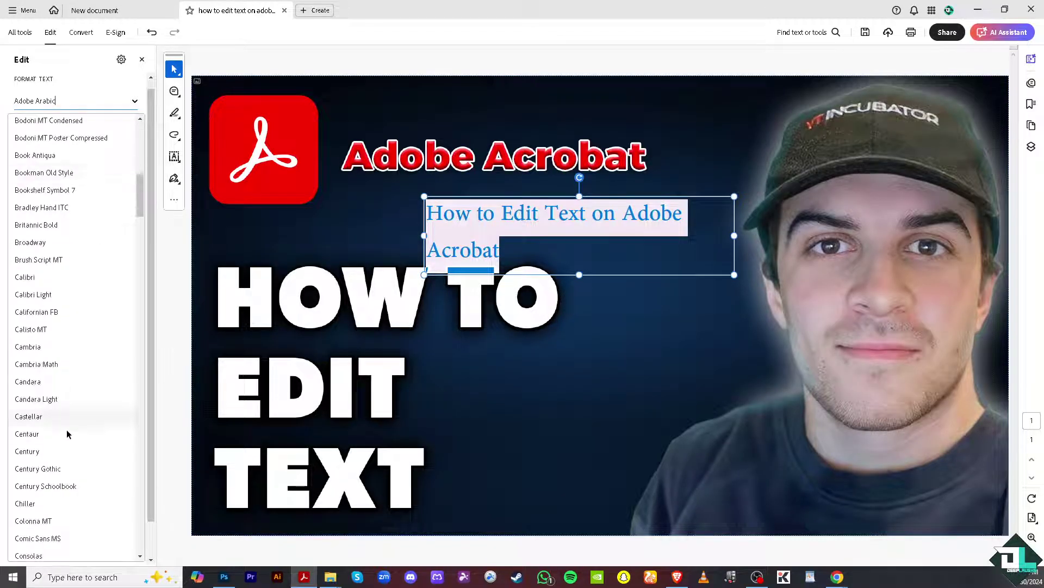
{"action": "scroll", "coordinate": [54, 454], "scroll_direction": "down", "scroll_amount": 8}
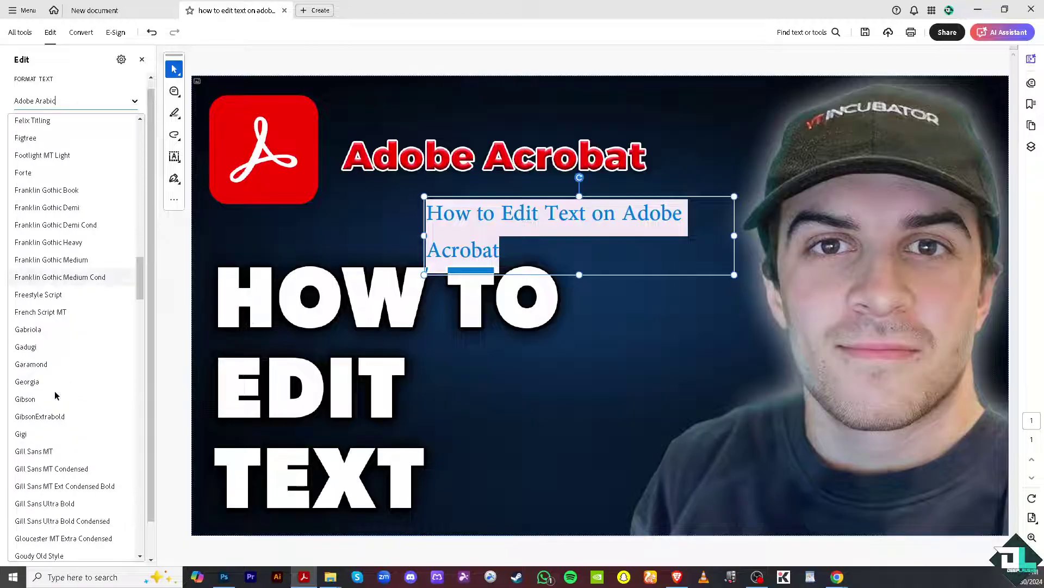
{"action": "scroll", "coordinate": [53, 459], "scroll_direction": "down", "scroll_amount": 20}
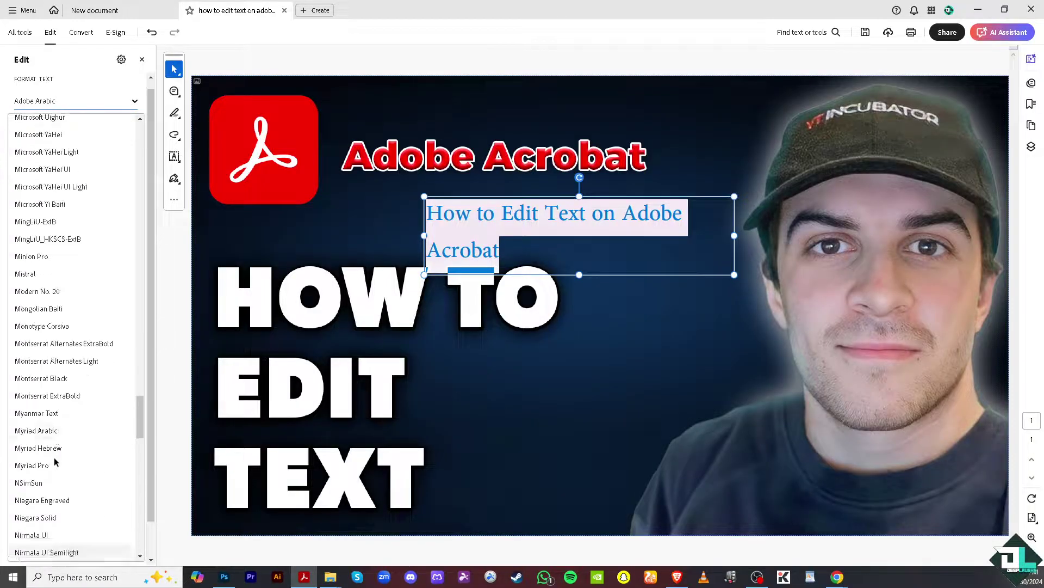
{"action": "scroll", "coordinate": [55, 461], "scroll_direction": "down", "scroll_amount": 8}
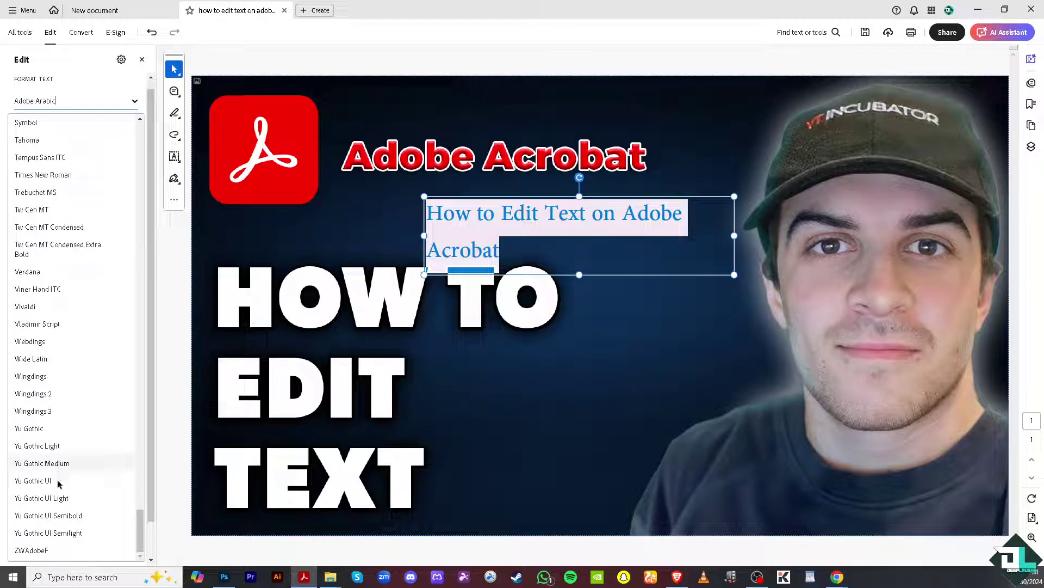
{"action": "left_click", "coordinate": [50, 429]}
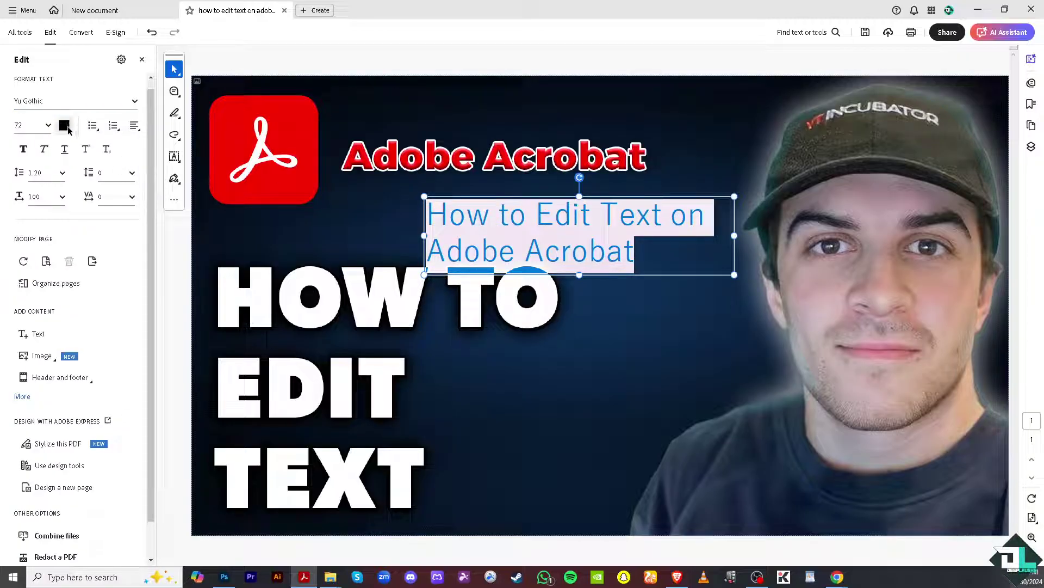
Colour the title text cyan and make it bold
{"action": "left_click", "coordinate": [68, 128]}
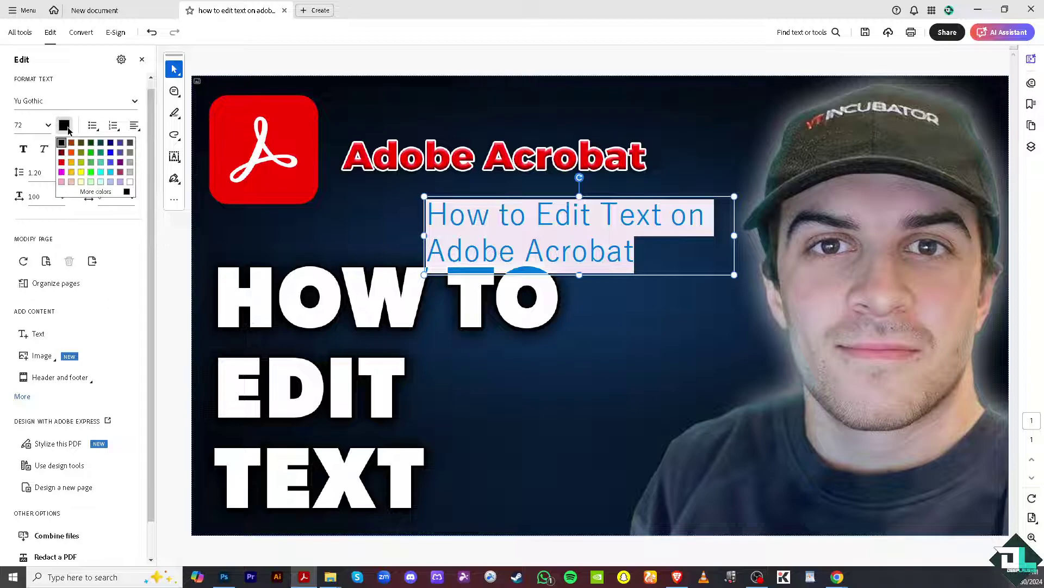
{"action": "left_click", "coordinate": [99, 175]}
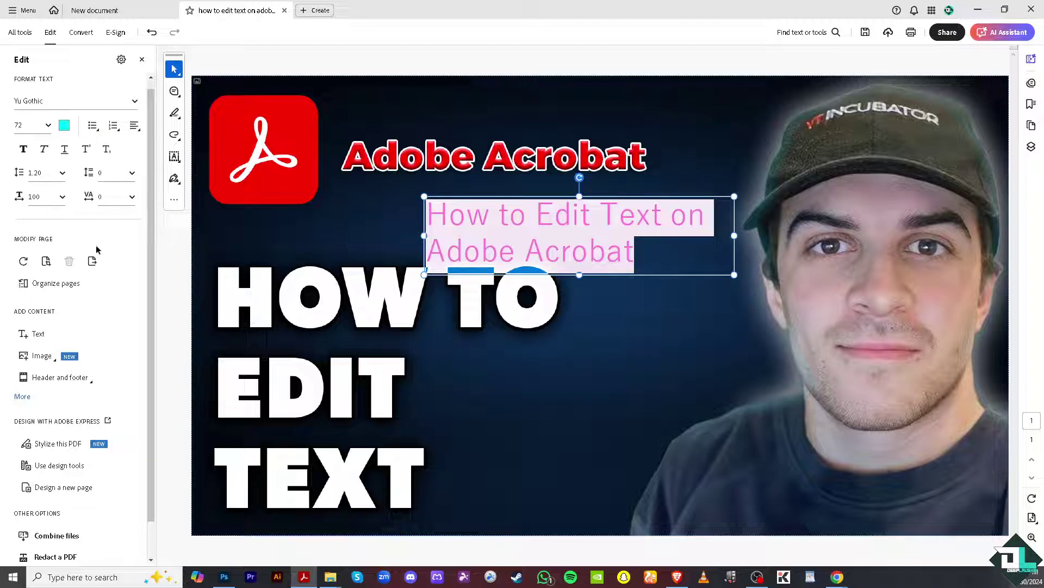
{"action": "left_click", "coordinate": [22, 150]}
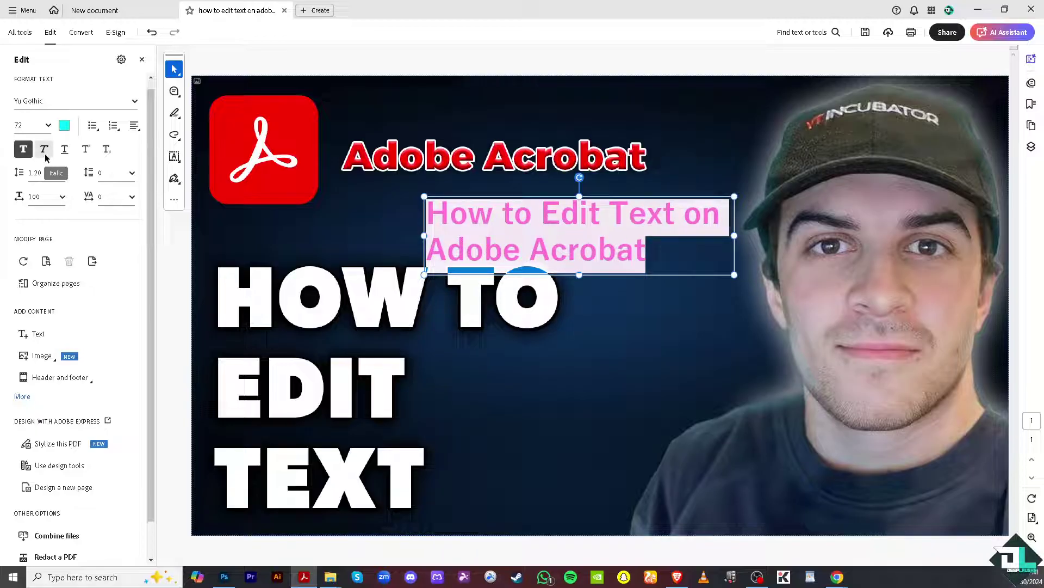
Underline the cyan bold title and deselect its text box
{"action": "left_click", "coordinate": [64, 149]}
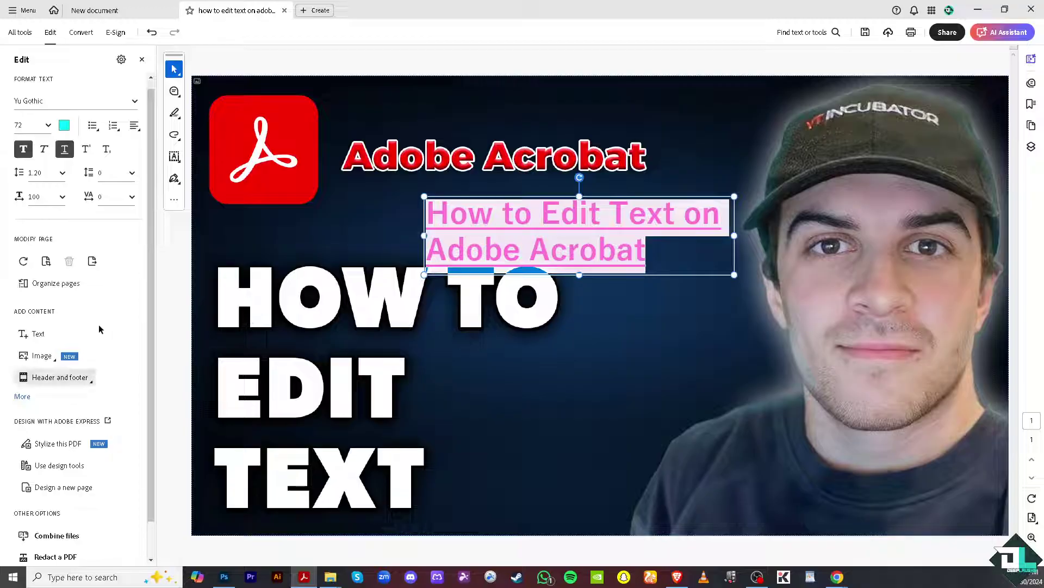
{"action": "left_click", "coordinate": [645, 240]}
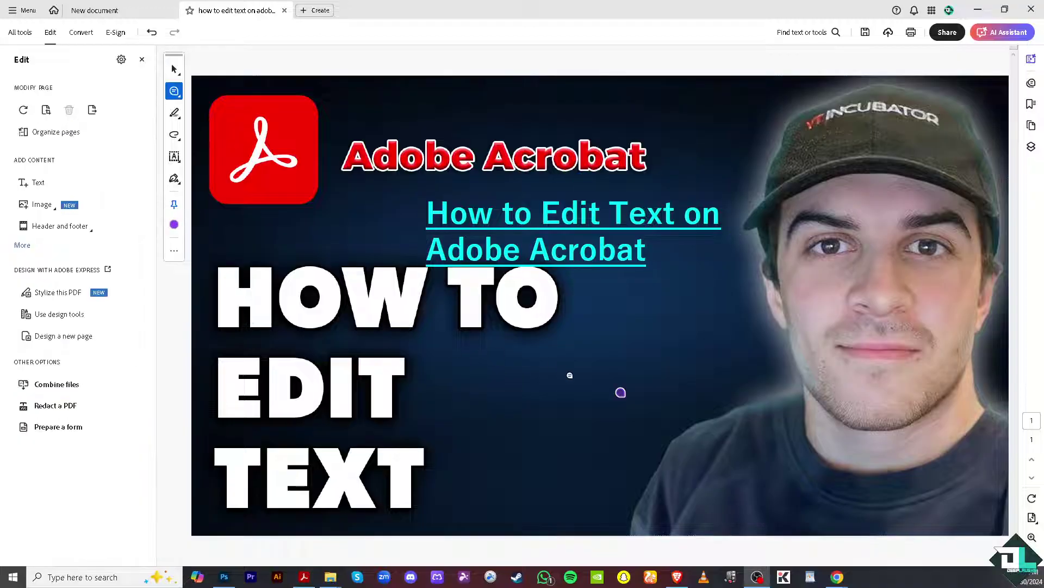
Place a sticky comment below the title, change its text to EDITED, and post it
{"action": "key", "text": "s"}
{"action": "left_click", "coordinate": [620, 392]}
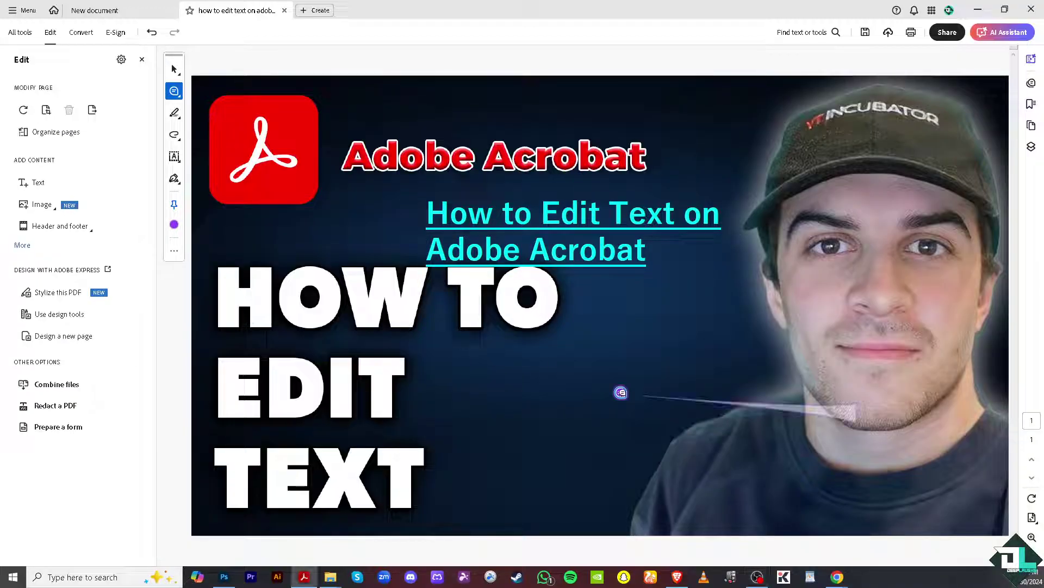
{"action": "key", "text": "ctrl+a"}
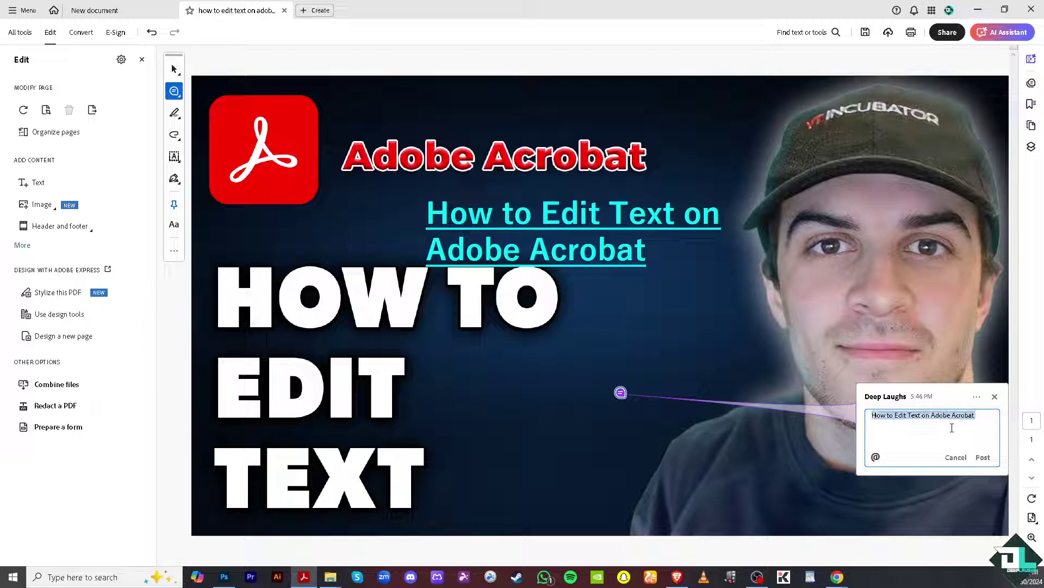
{"action": "type", "text": "ED"}
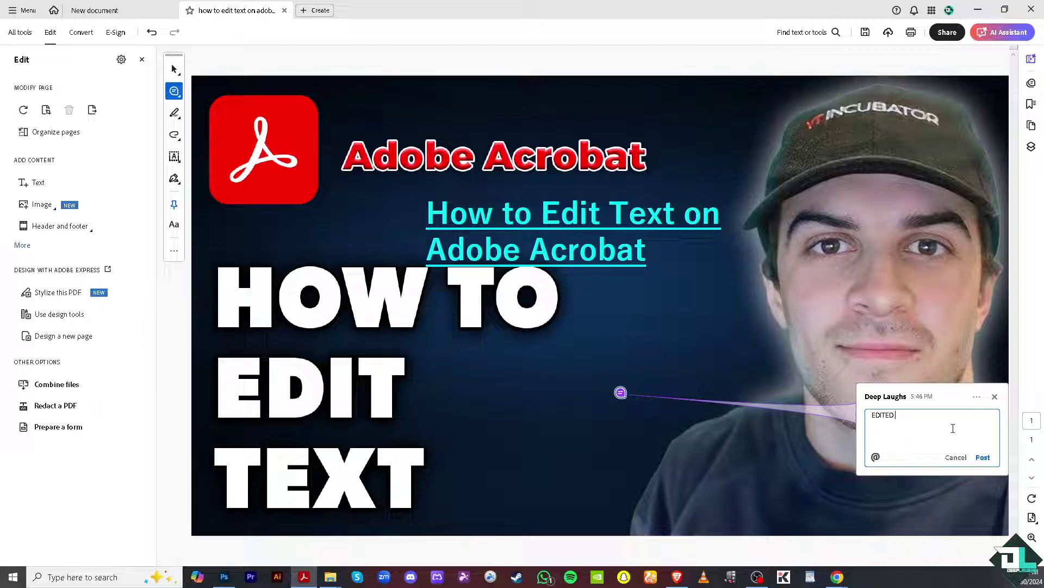
{"action": "type", "text": "ITED"}
{"action": "left_click", "coordinate": [987, 459]}
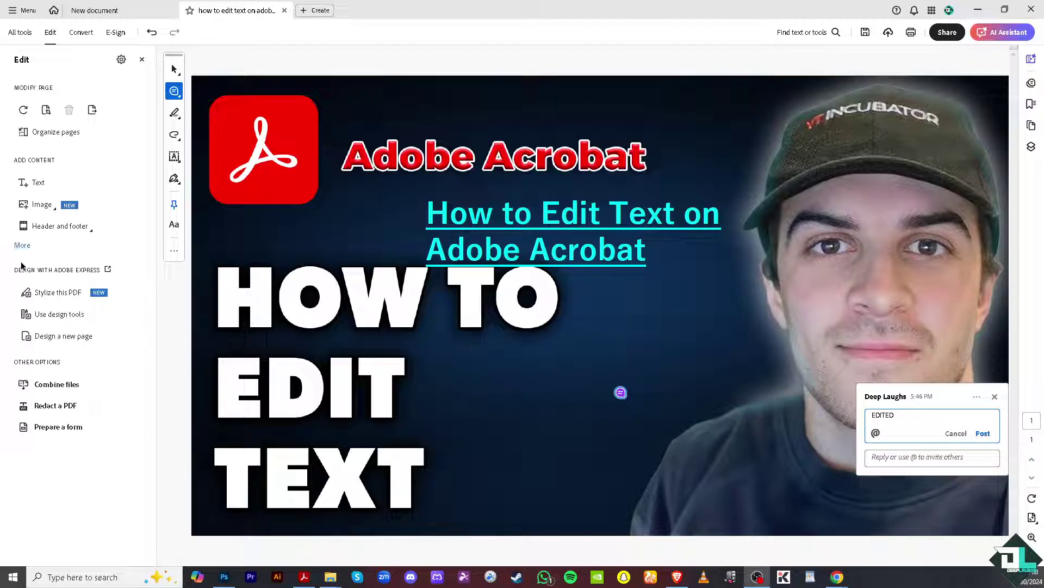
{"action": "left_click", "coordinate": [22, 245]}
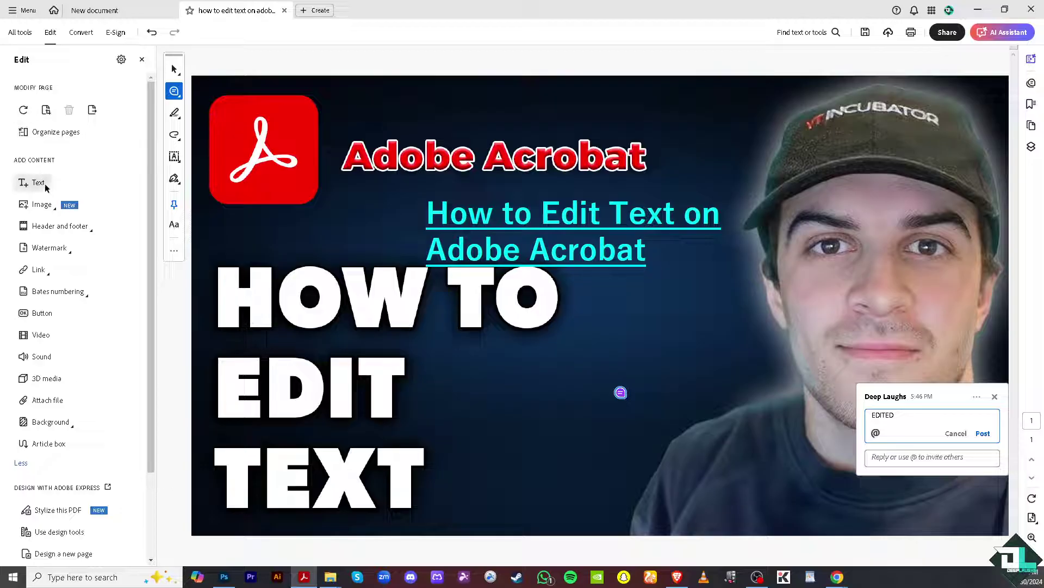
Browse the Fill & Sign, Highlight, Comment and Insert text flyouts in the left toolbar
{"action": "left_click", "coordinate": [181, 163]}
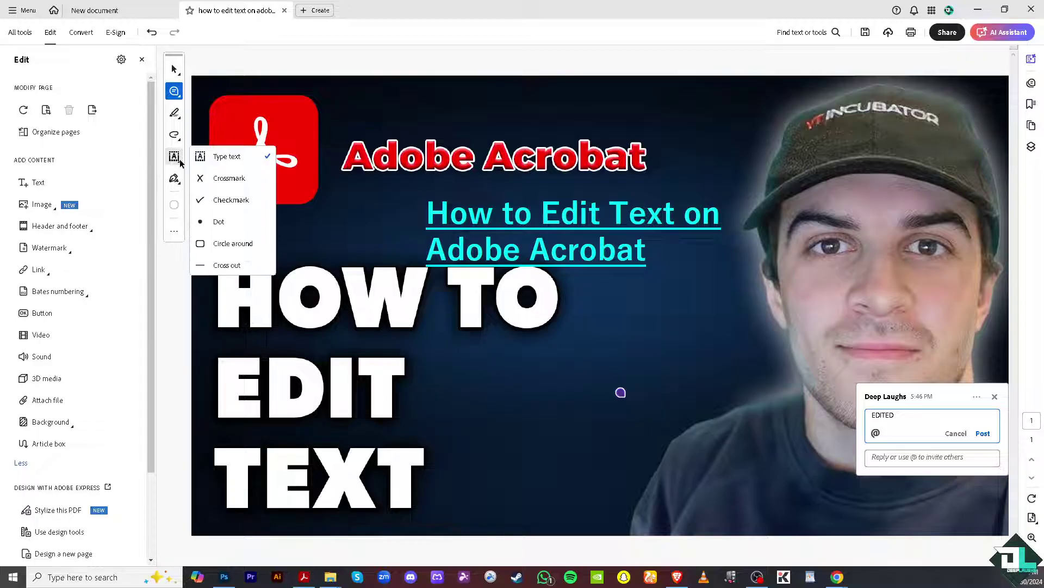
{"action": "key", "text": "Escape"}
{"action": "left_click", "coordinate": [175, 162]}
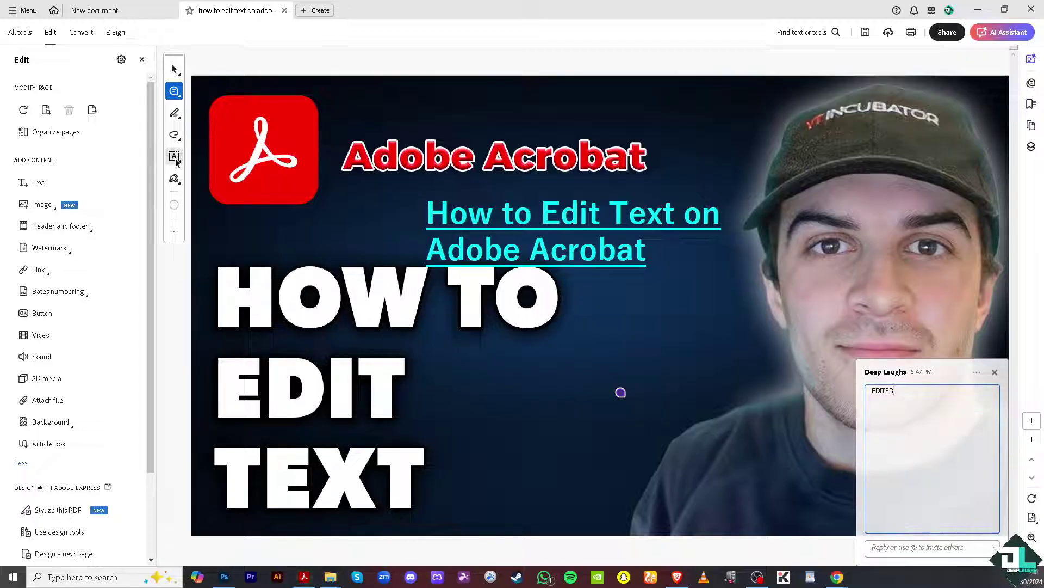
{"action": "left_click", "coordinate": [178, 162]}
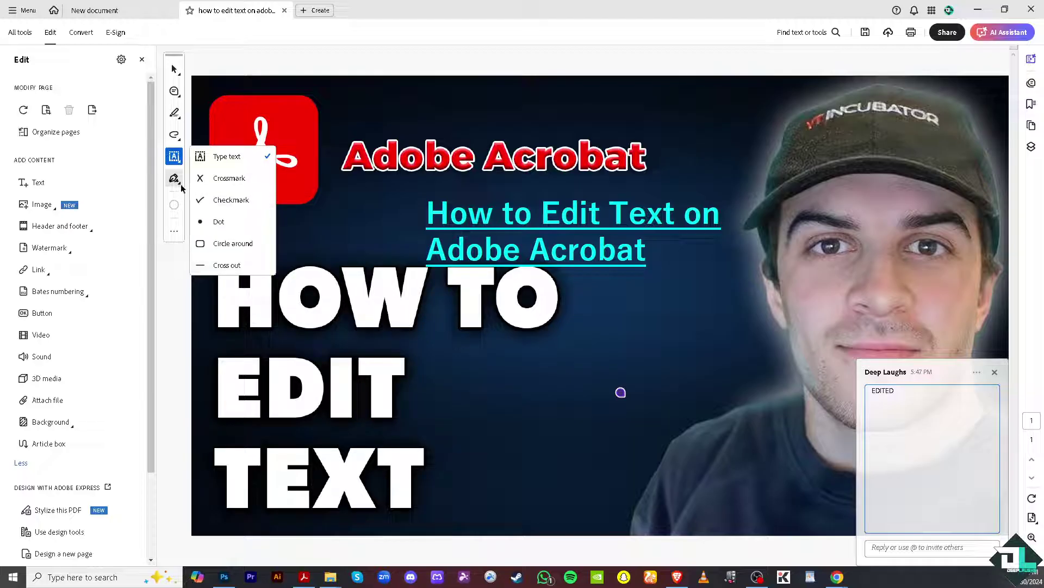
{"action": "left_click", "coordinate": [179, 118]}
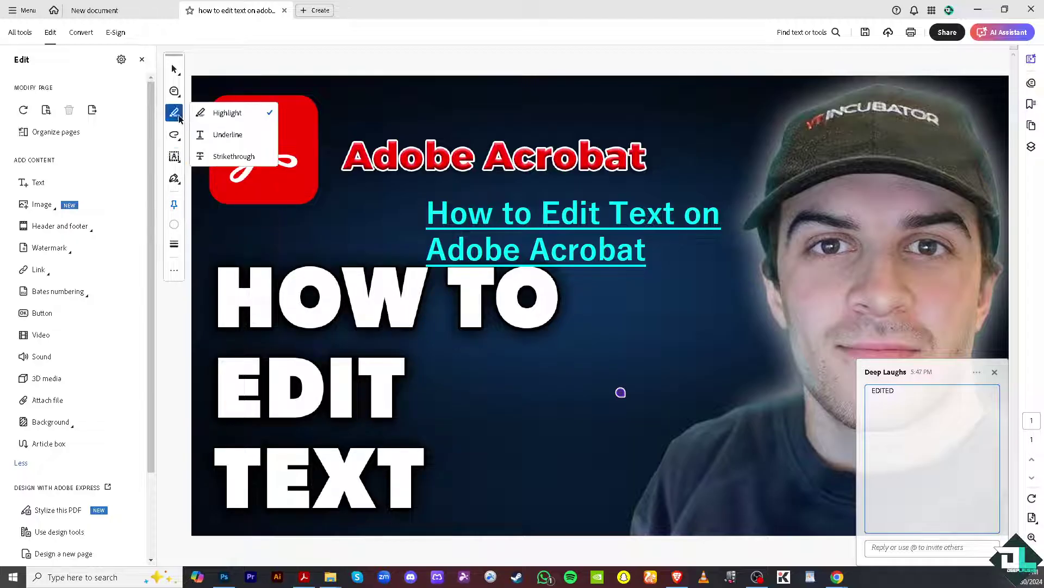
{"action": "left_click", "coordinate": [177, 95]}
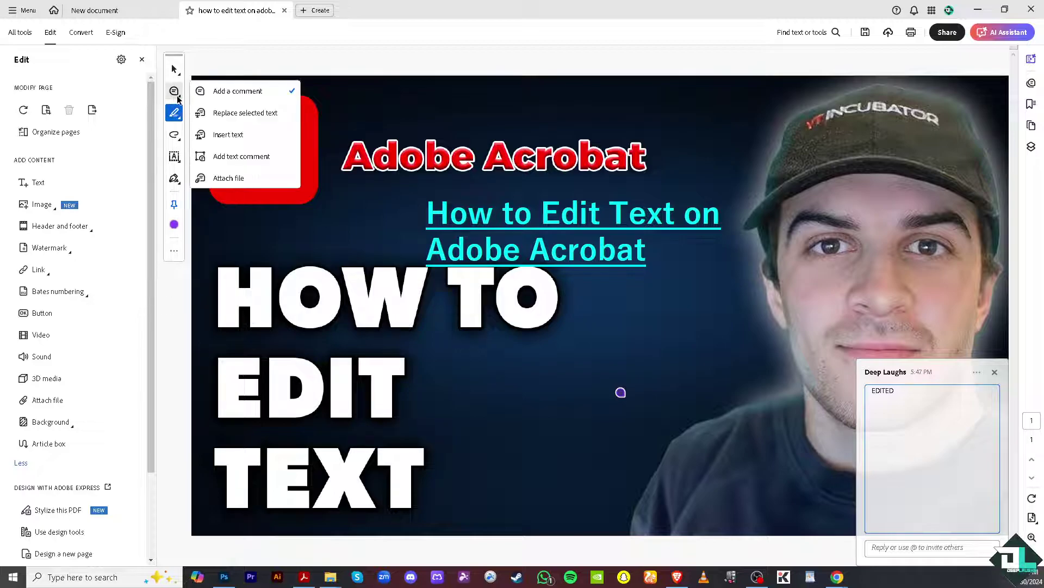
{"action": "left_click", "coordinate": [228, 134]}
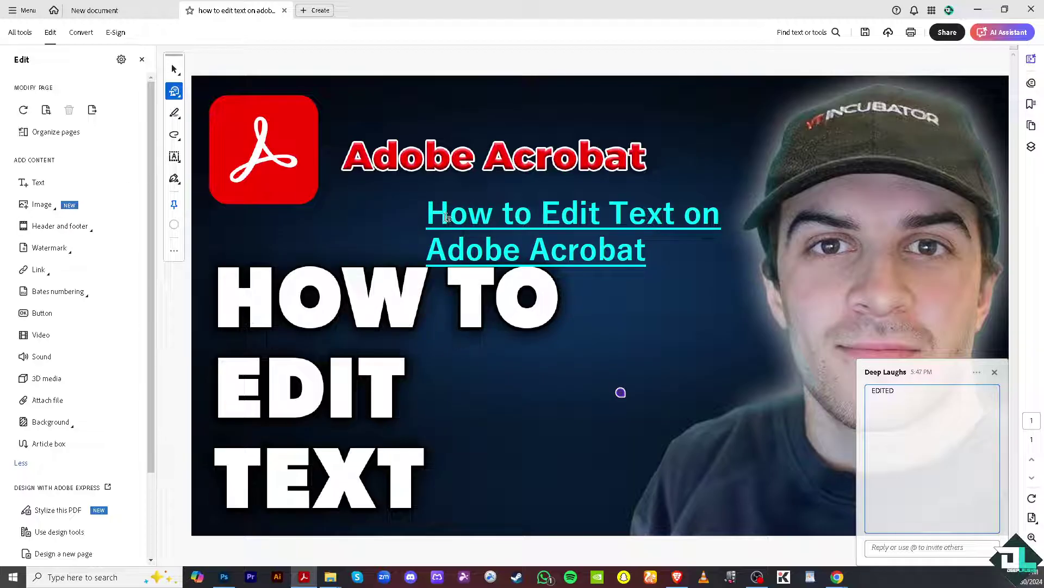
{"action": "left_click", "coordinate": [174, 157]}
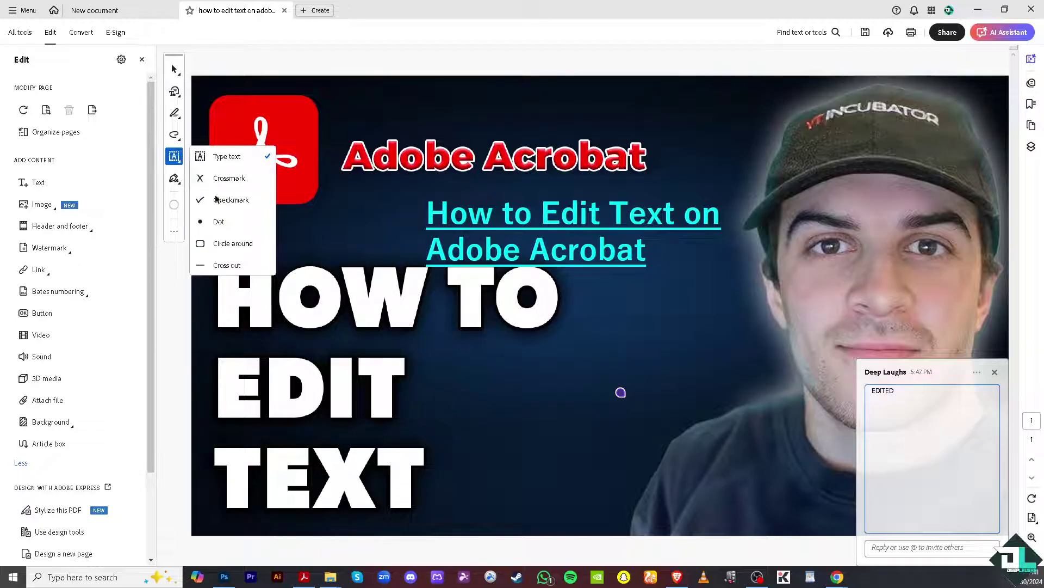
Strike through both lines of the cyan title with the Strikethrough markup
{"action": "mouse_move", "coordinate": [181, 118]}
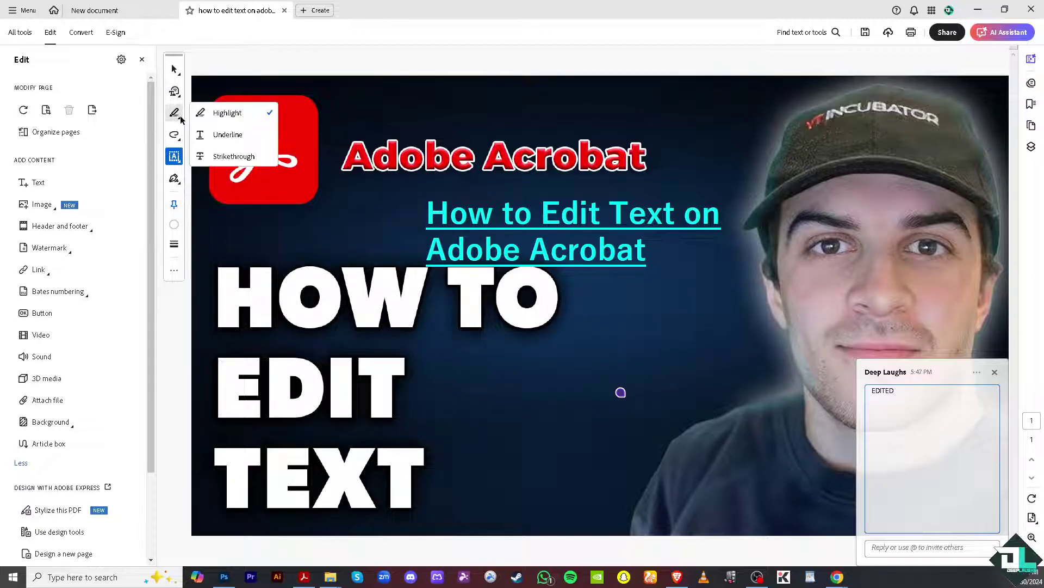
{"action": "left_click", "coordinate": [234, 156]}
{"action": "left_click_drag", "start_coordinate": [648, 254], "coordinate": [428, 218]}
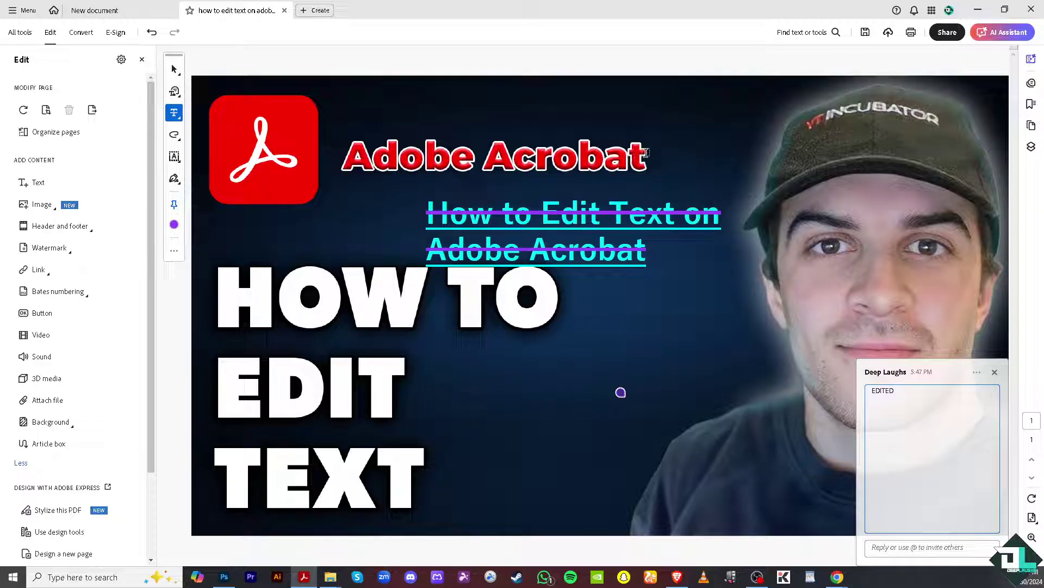
{"action": "left_click_drag", "start_coordinate": [495, 217], "coordinate": [403, 152]}
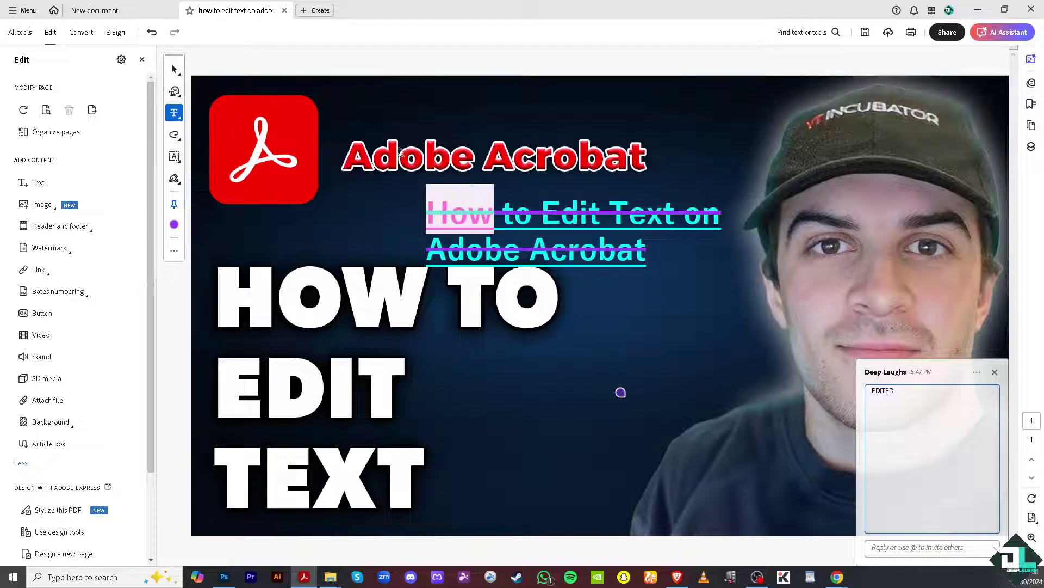
Add an Underline markup across the title text
{"action": "left_click", "coordinate": [176, 113]}
{"action": "left_click", "coordinate": [237, 136]}
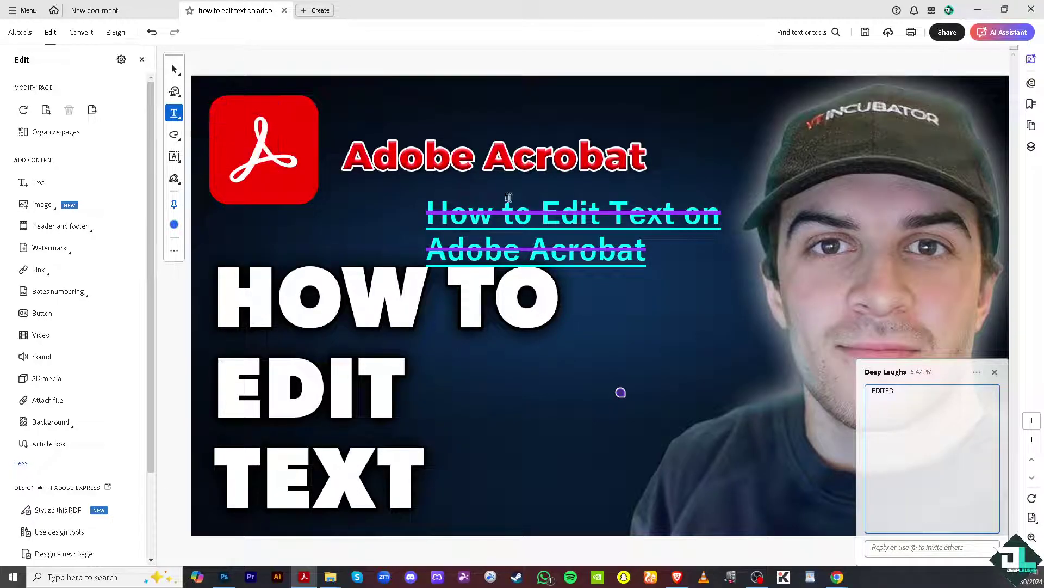
{"action": "left_click_drag", "start_coordinate": [691, 261], "coordinate": [386, 202]}
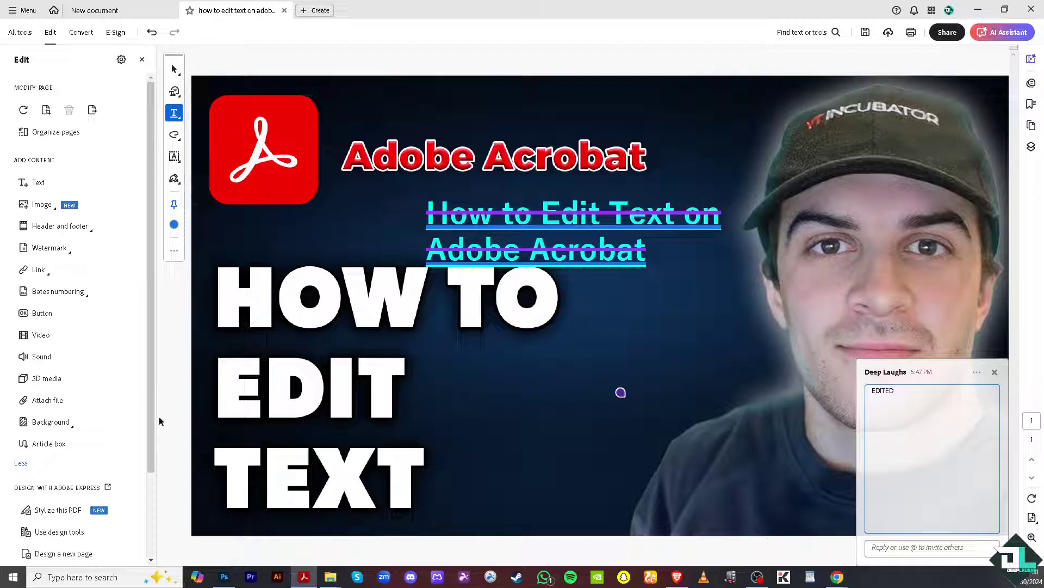